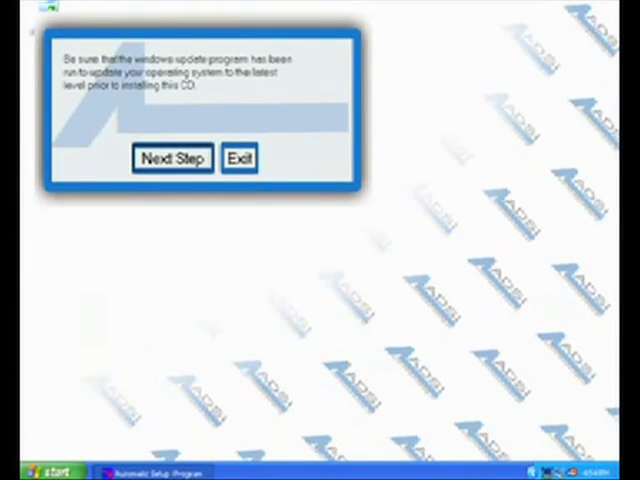
Confirm installing Allen Datagraph equipment, choose Cutter, and display the cart assembly instructions
left_click(160, 158)
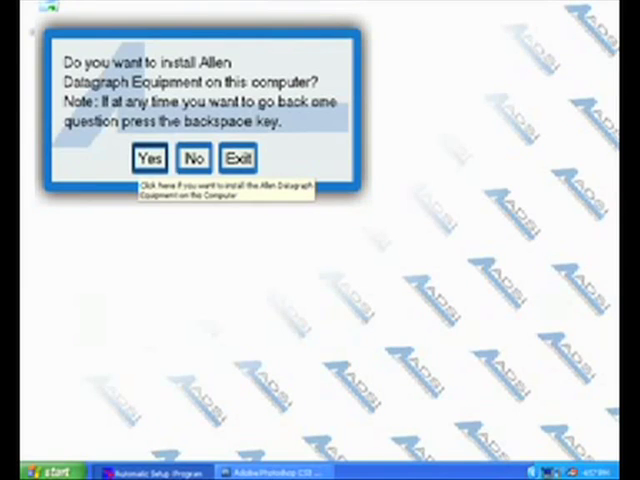
left_click(150, 158)
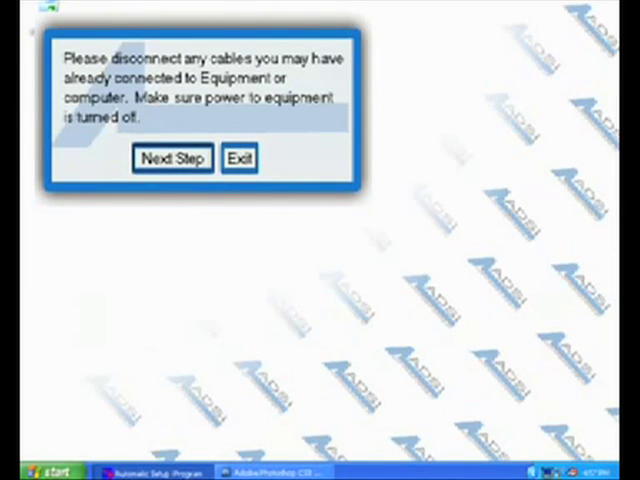
left_click(172, 158)
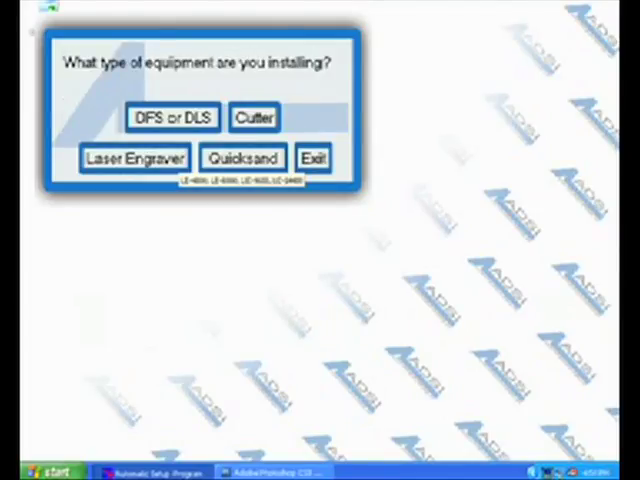
left_click(255, 118)
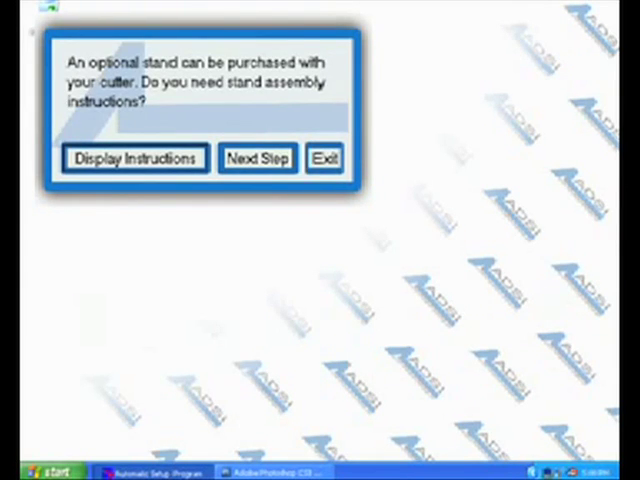
left_click(135, 158)
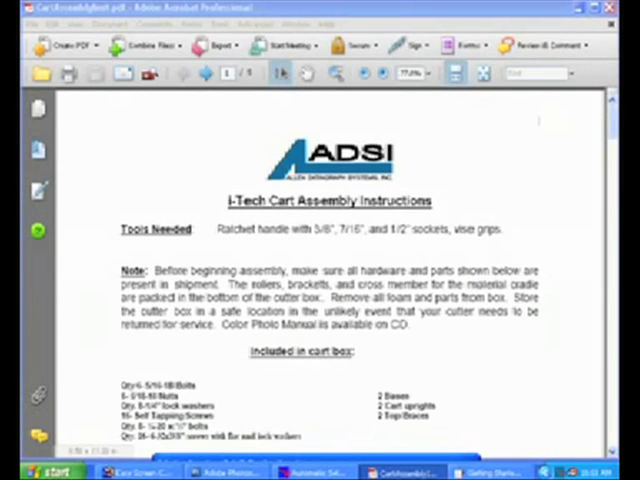
scroll(330, 280, "down", 5)
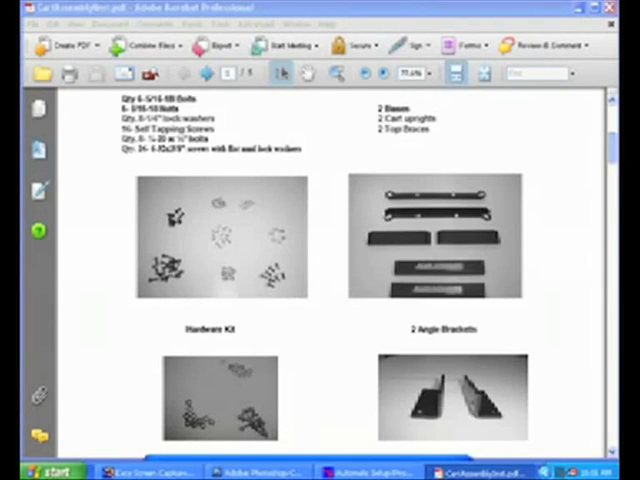
Close the assembly PDF, skip the stand instructions, and choose the USB cable option
key("alt+F4")
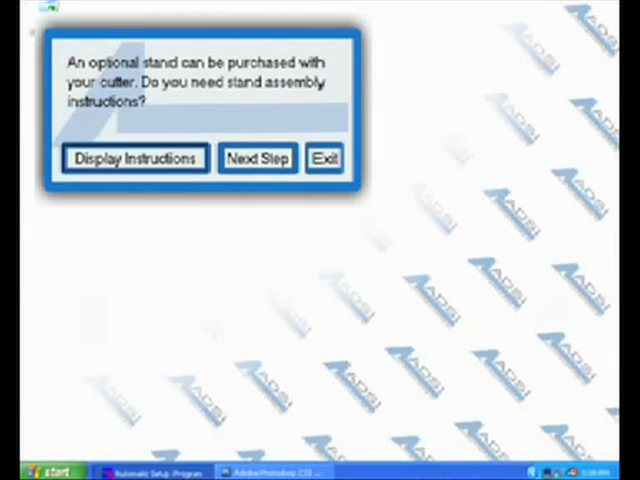
left_click(258, 158)
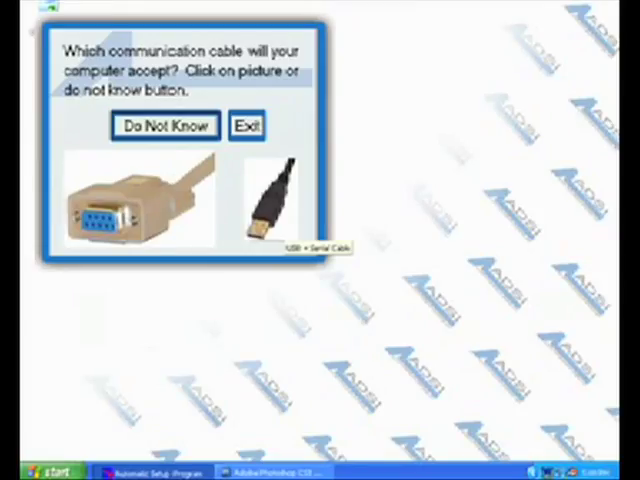
left_click(275, 200)
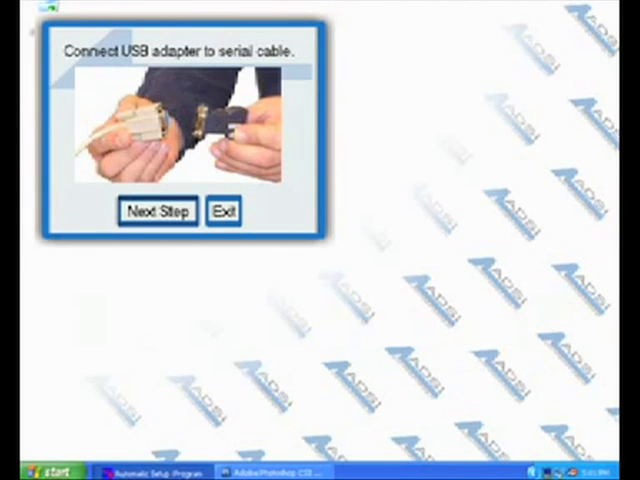
Advance through the cable connection steps until the i-TECH Remote Panel launches
left_click(157, 211)
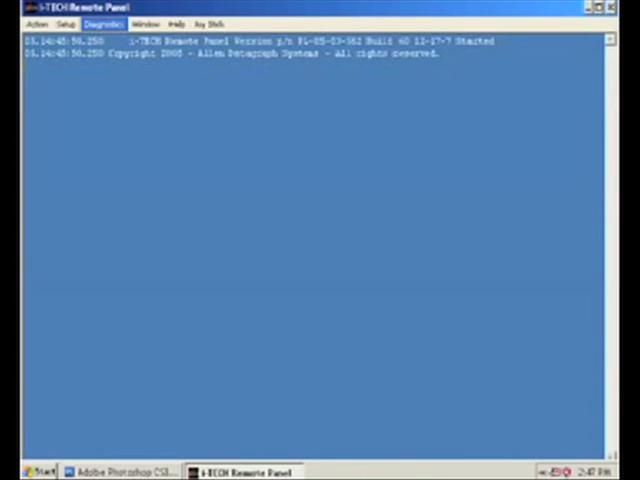
Bring up Diagnostics > Calibration Square Plot in the i-TECH Remote Panel
left_click(130, 78)
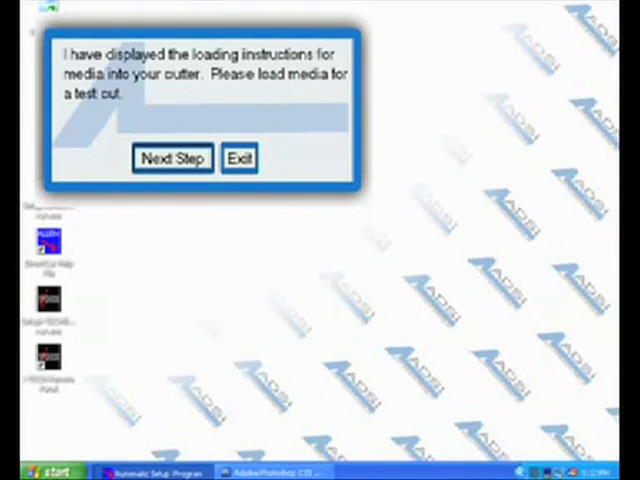
Install the cutter driver, agree to print the test pattern, and select the DirectCut printer
key("Return")
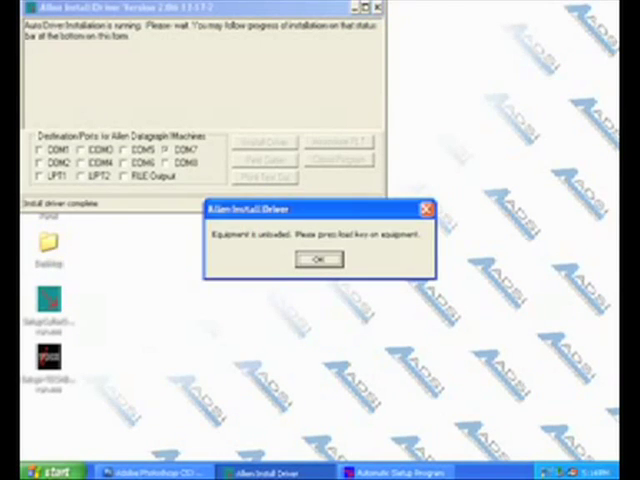
key("Return")
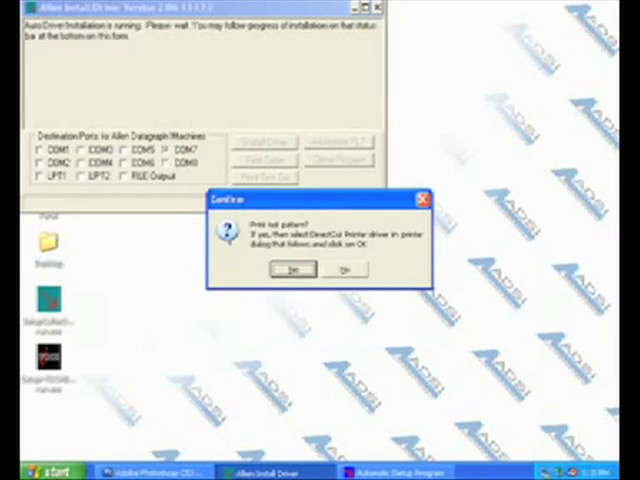
key("Return")
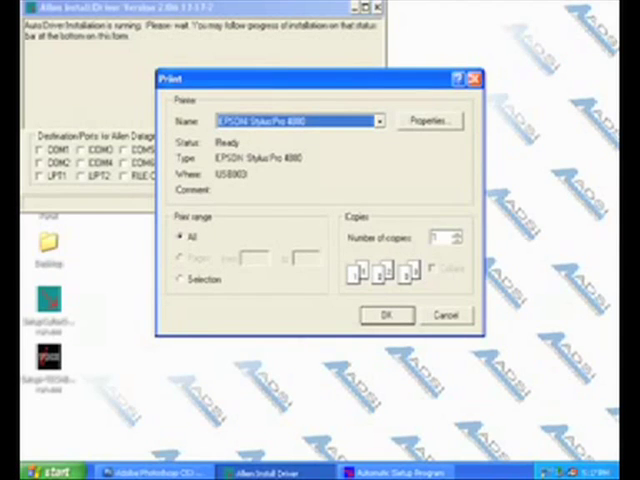
key("alt+Down")
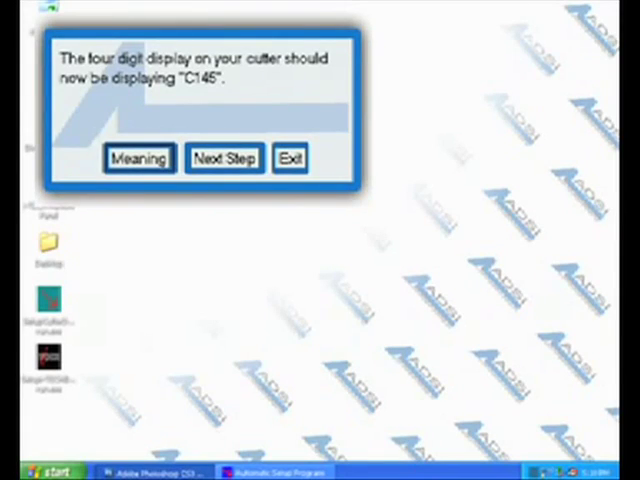
Complete the C145, x-axis and y-axis tests, then open the i-TECH users manual and ADSI Manuals folder
left_click(224, 158)
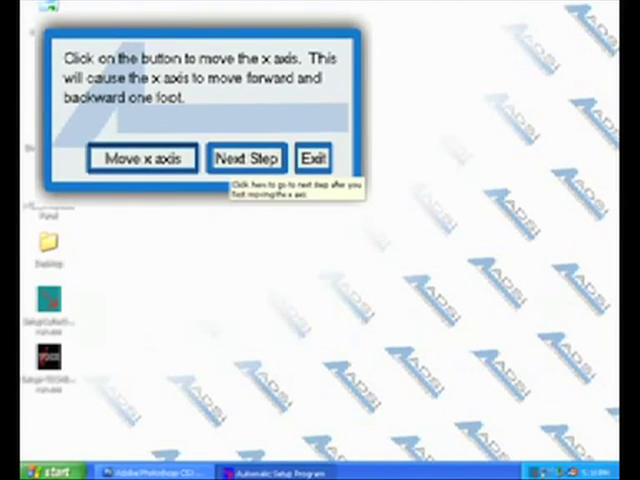
left_click(246, 158)
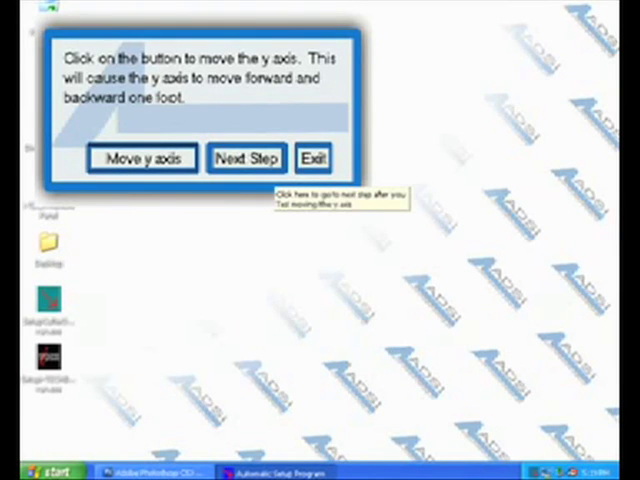
left_click(246, 158)
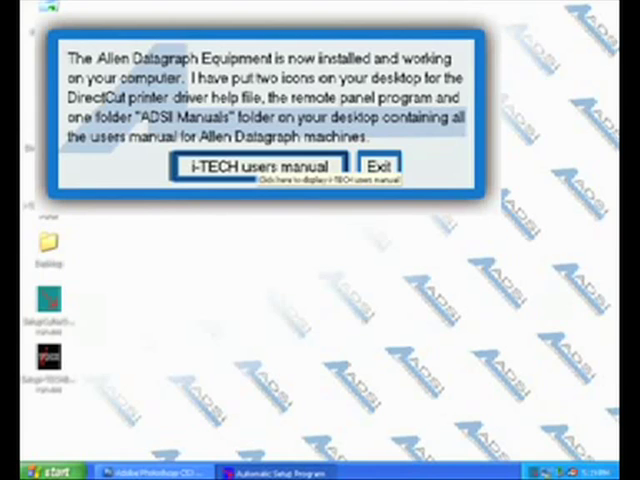
left_click(260, 167)
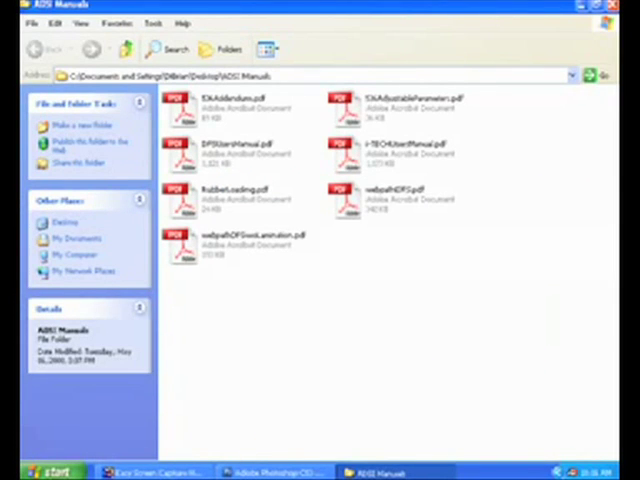
key("Return")
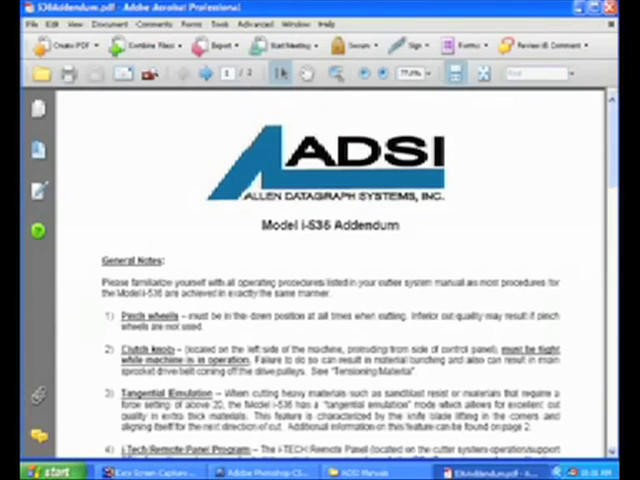
scroll(330, 300, "down", 10)
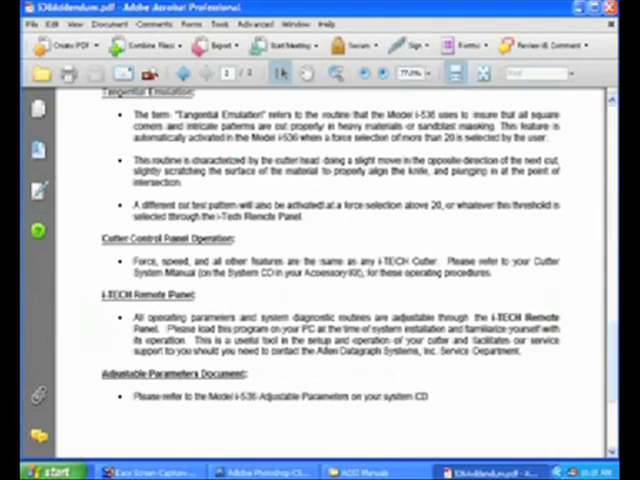